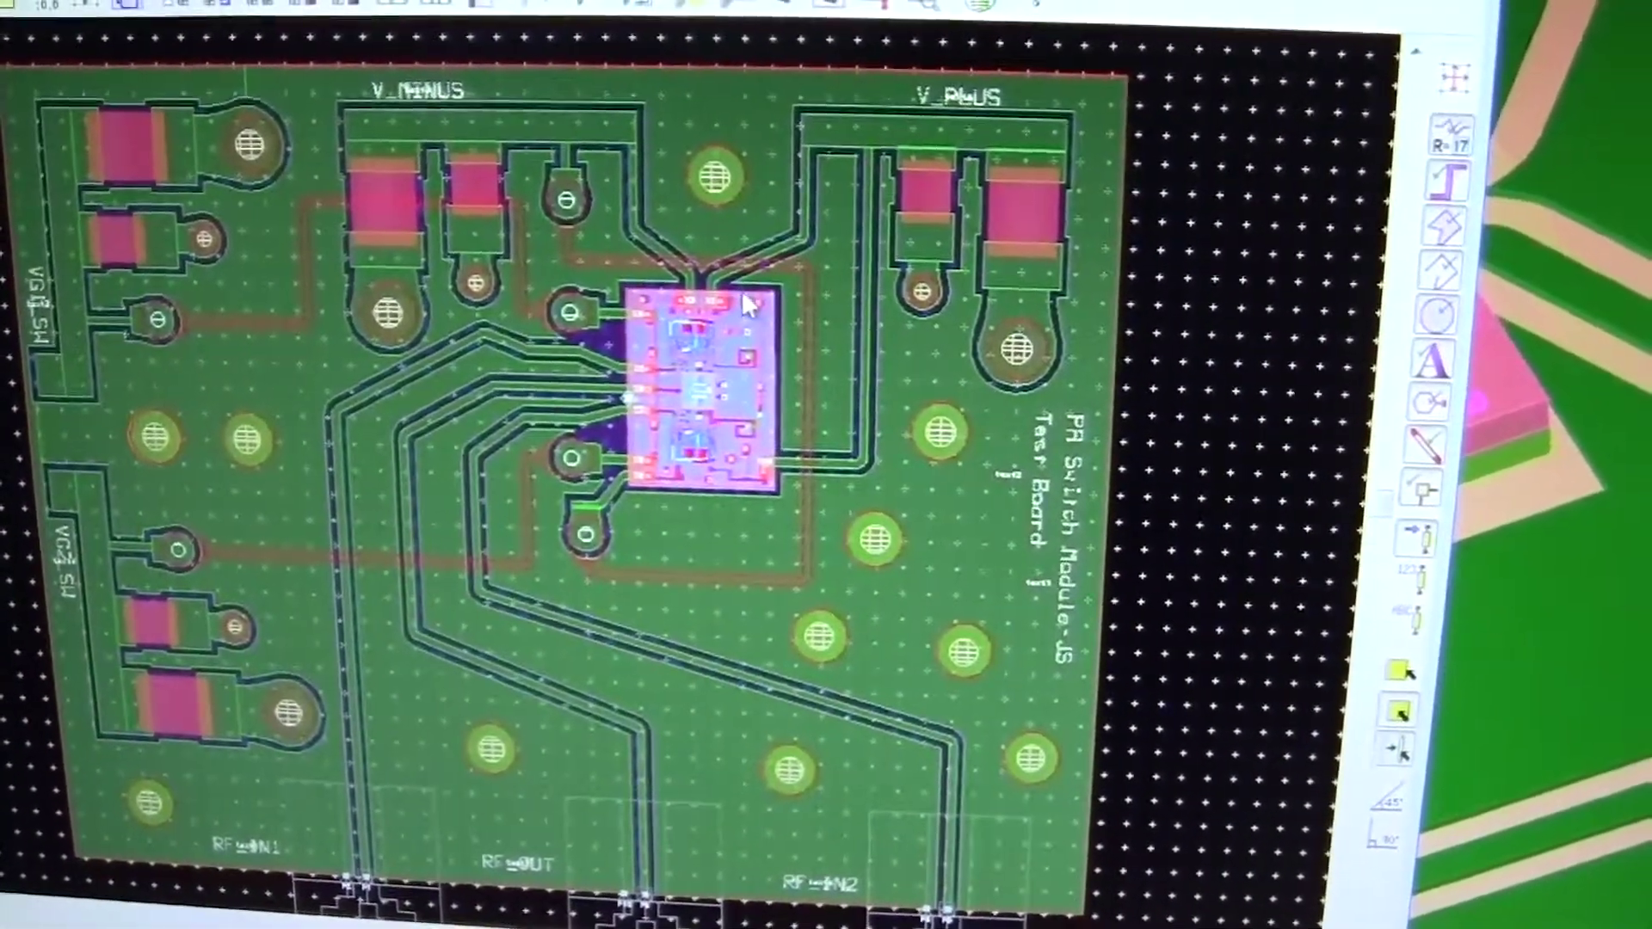
Select the module chip on the test board and bring the project window over the layout
{"action": "left_click", "coordinate": [745, 304]}
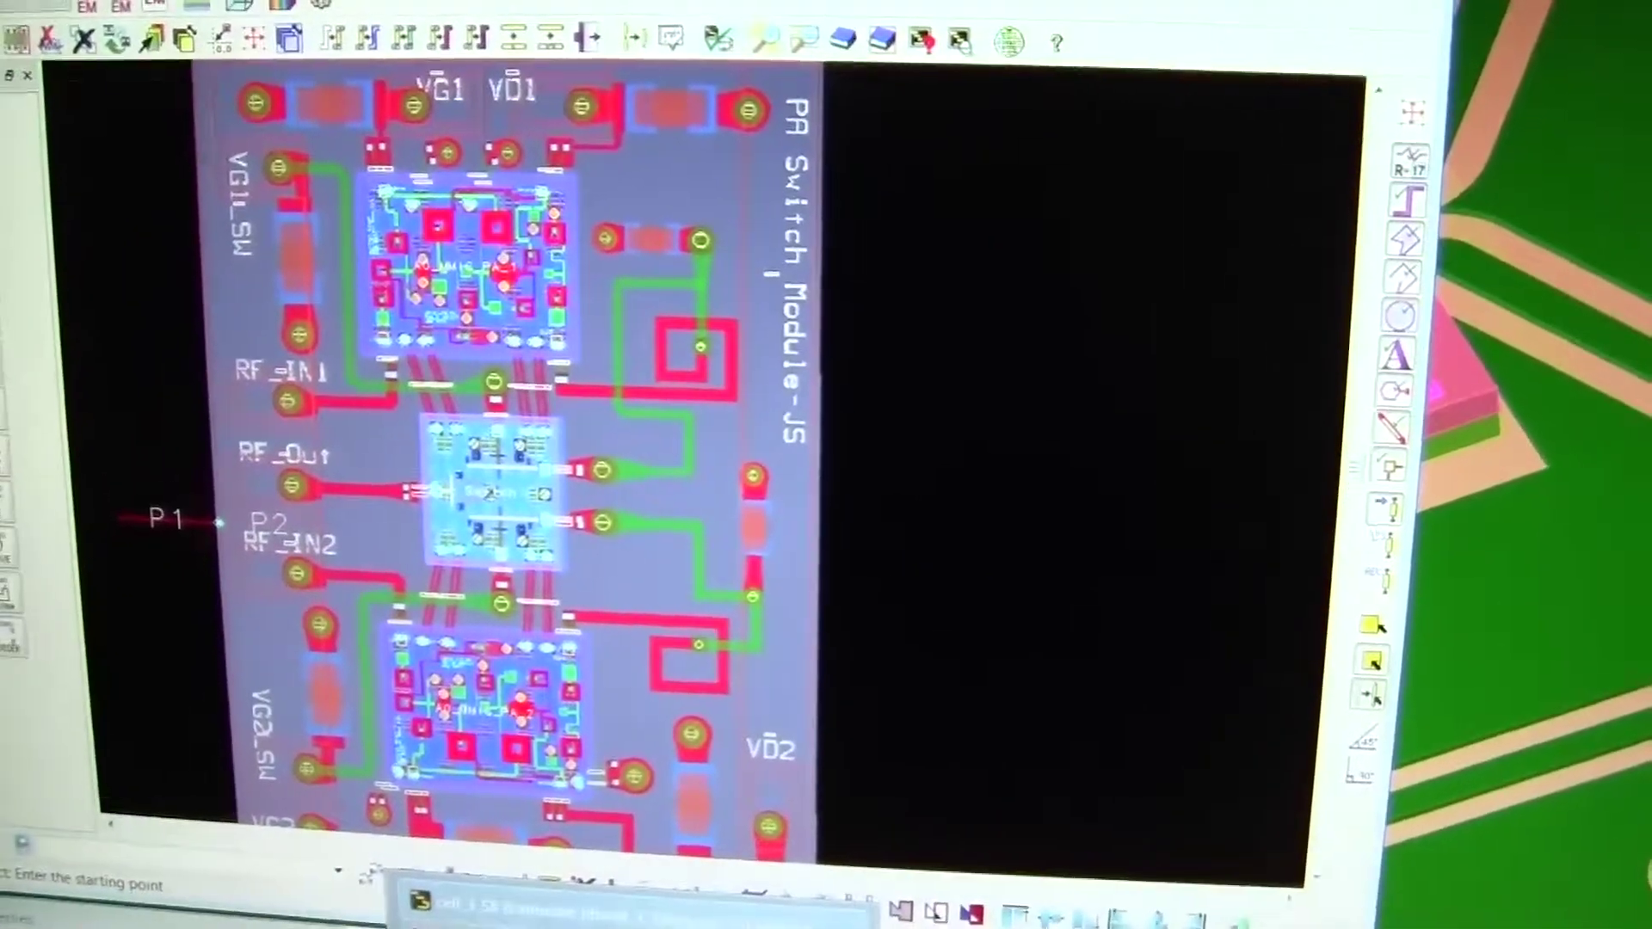
{"action": "left_click_drag", "start_coordinate": [1550, 77], "coordinate": [1024, 16]}
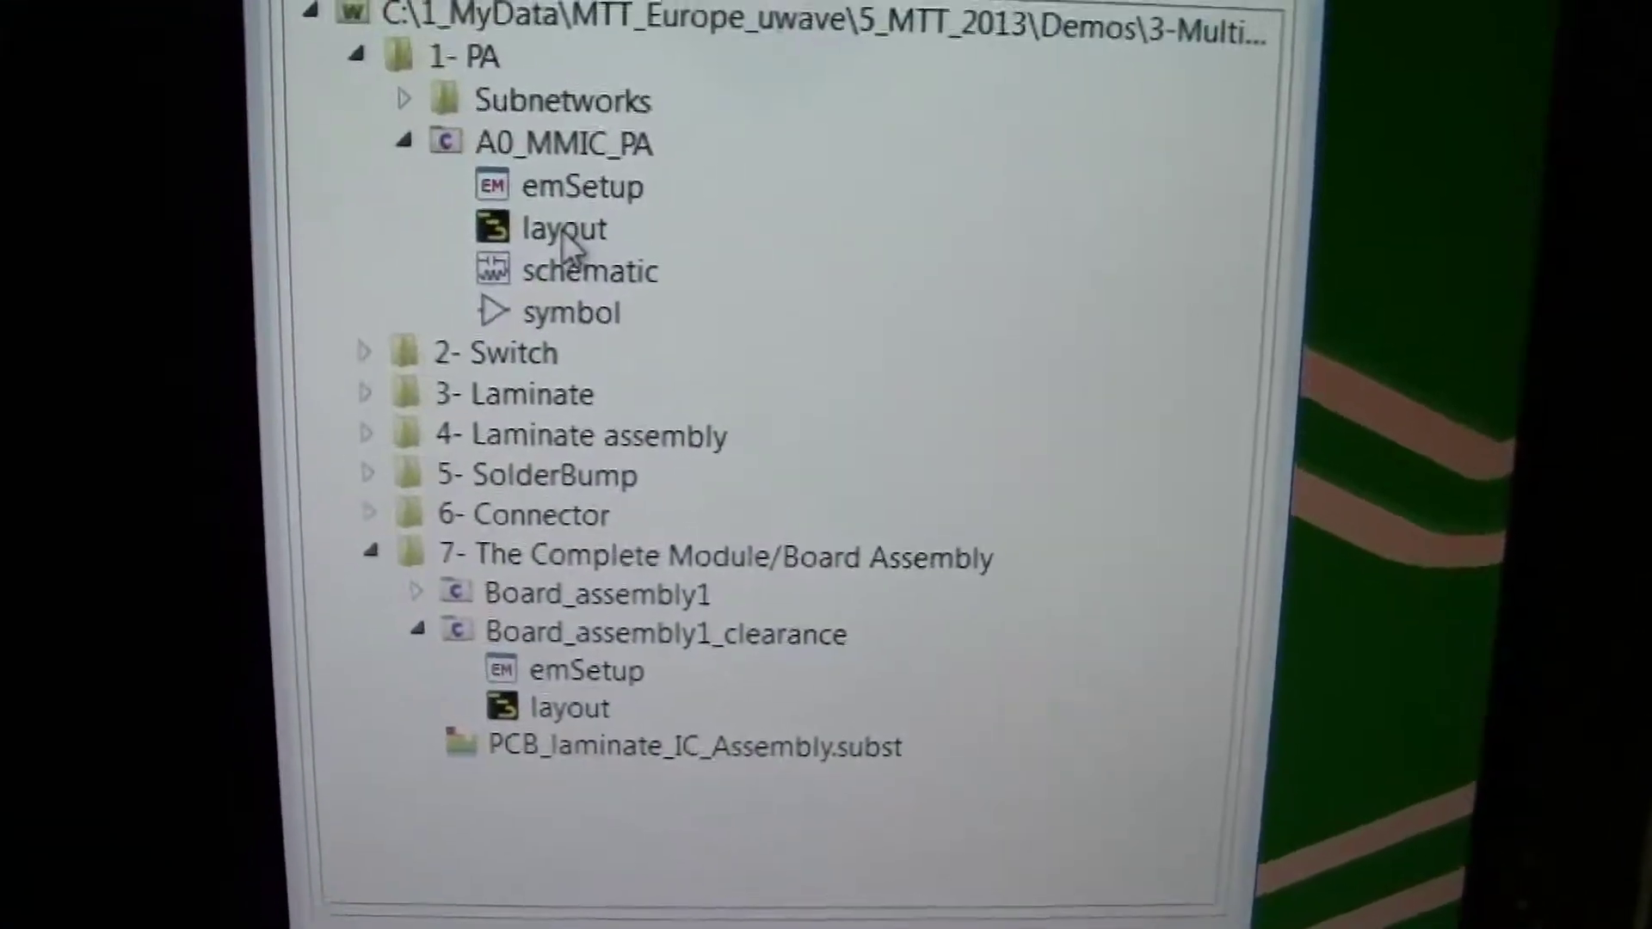
Drag the A0_MMIC_PA layout into the module canvas and place it beside the chips
{"action": "left_click_drag", "start_coordinate": [568, 245], "coordinate": [403, 265]}
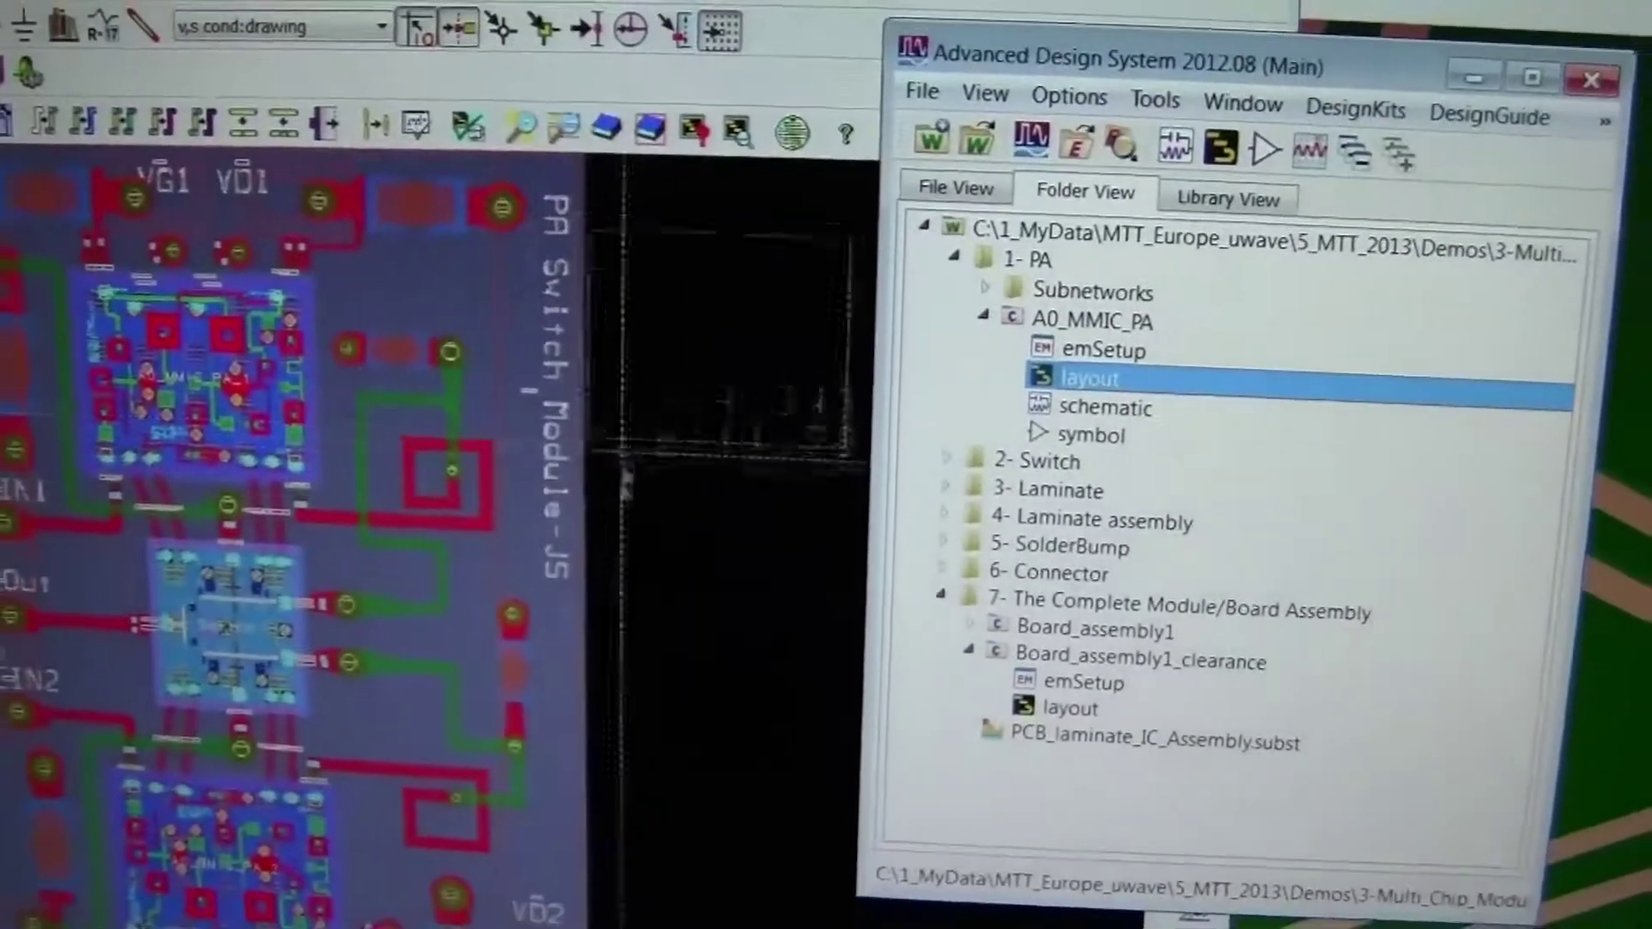
{"action": "left_click_drag", "start_coordinate": [622, 478], "coordinate": [722, 510]}
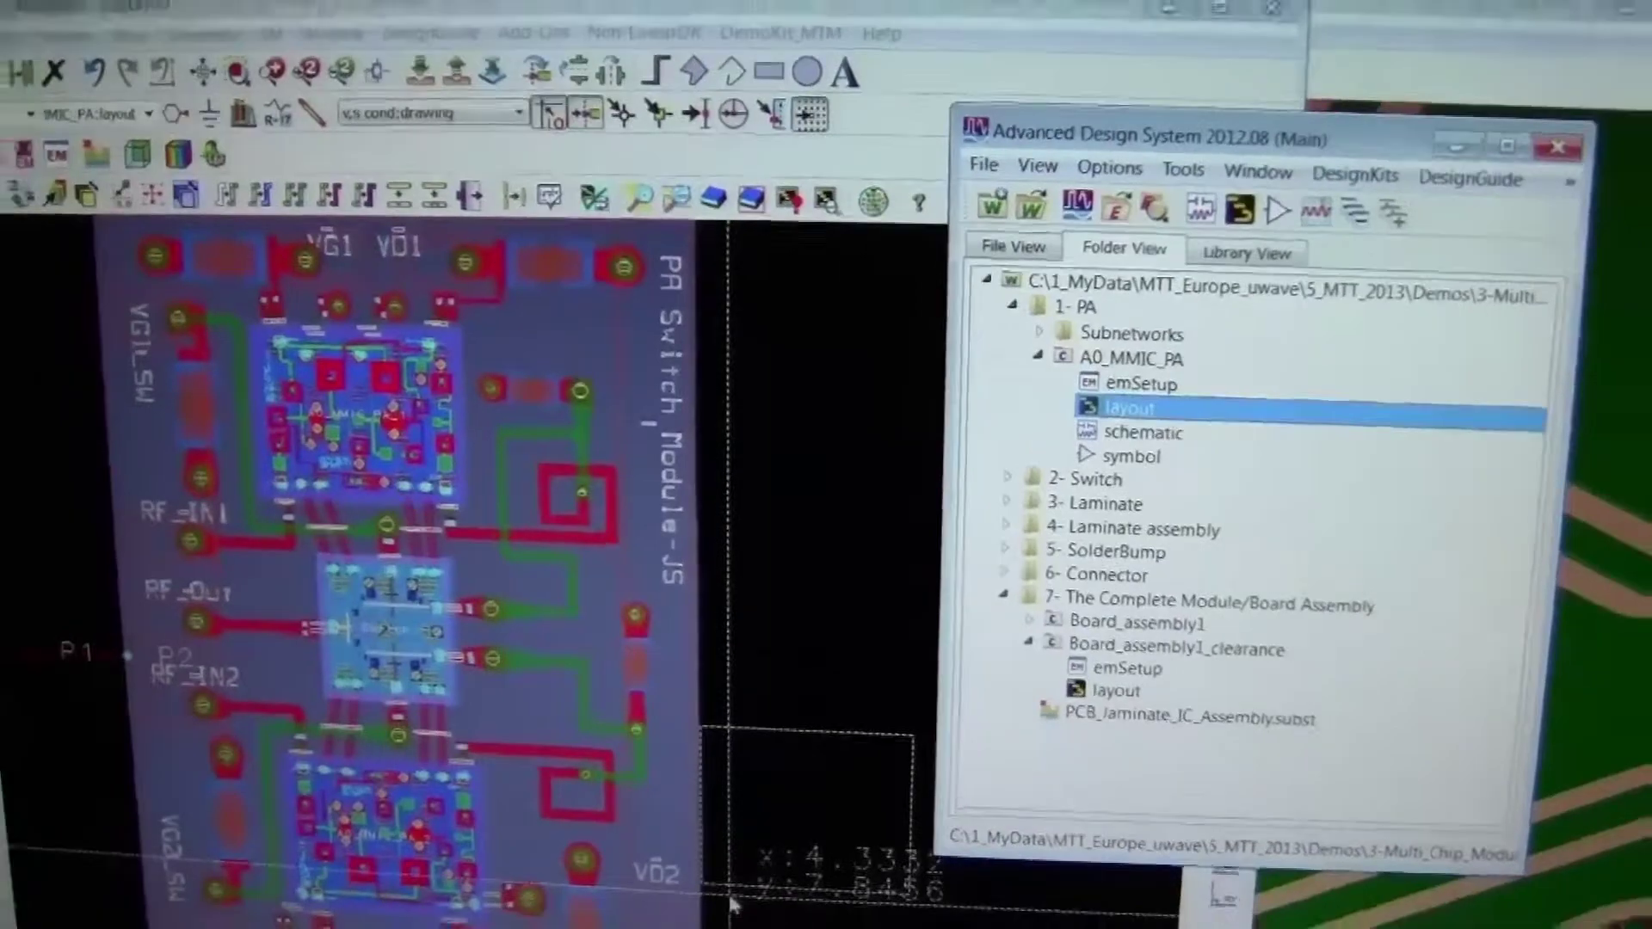
{"action": "left_click", "coordinate": [756, 813]}
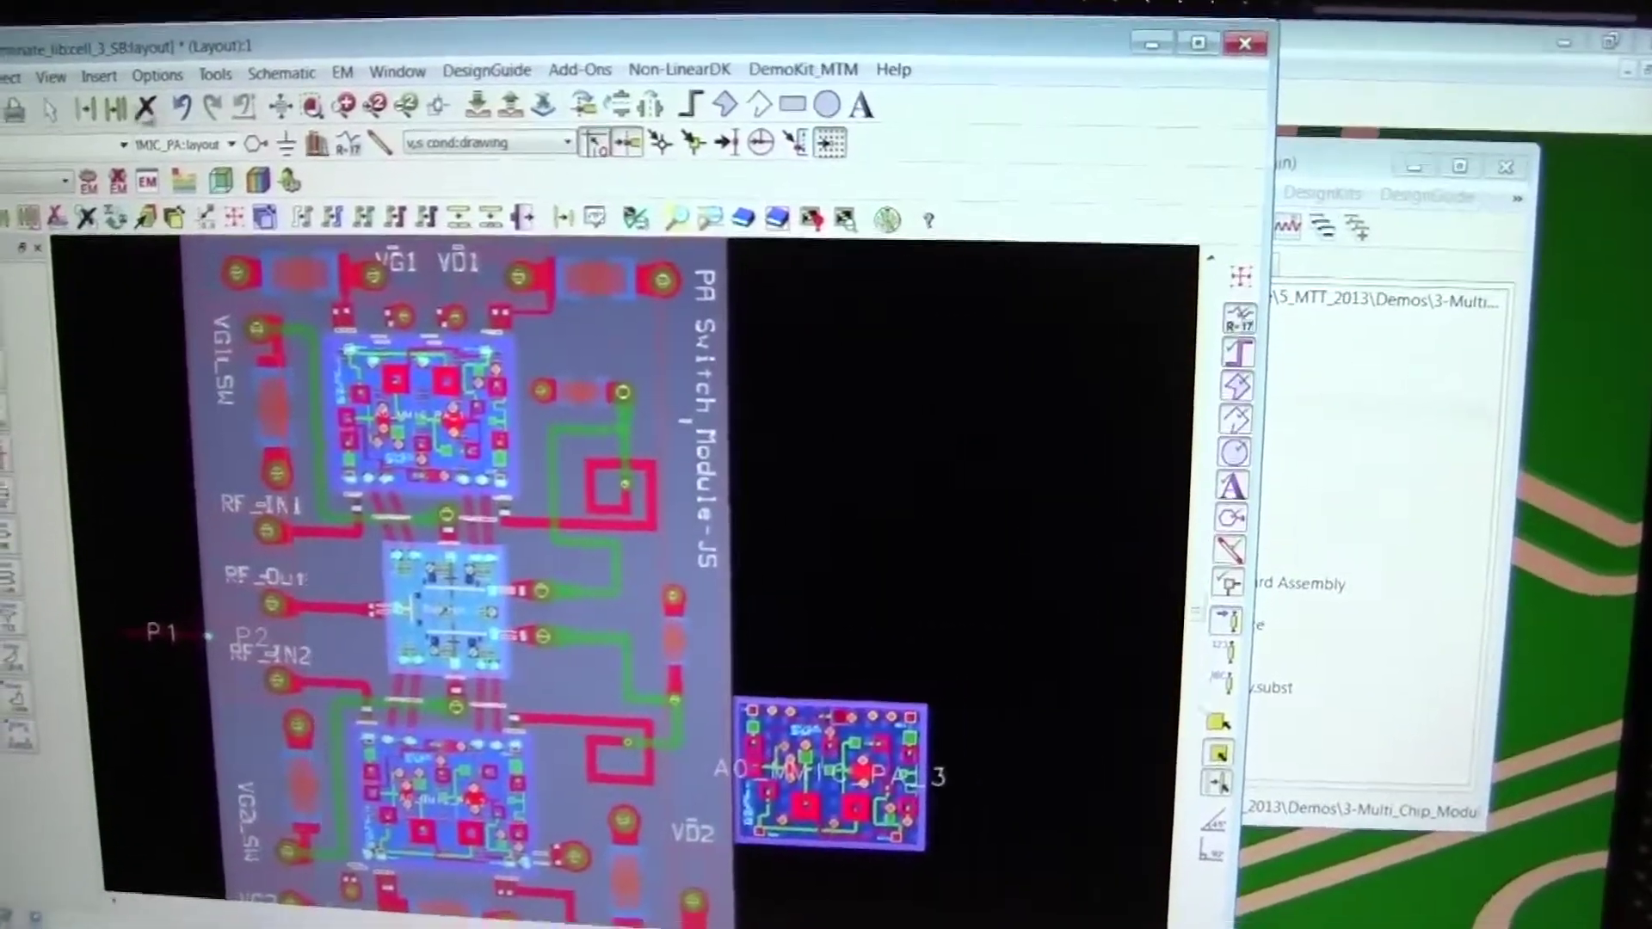
{"action": "key", "text": "Escape"}
{"action": "scroll", "coordinate": [797, 567], "scroll_direction": "down", "scroll_amount": 2}
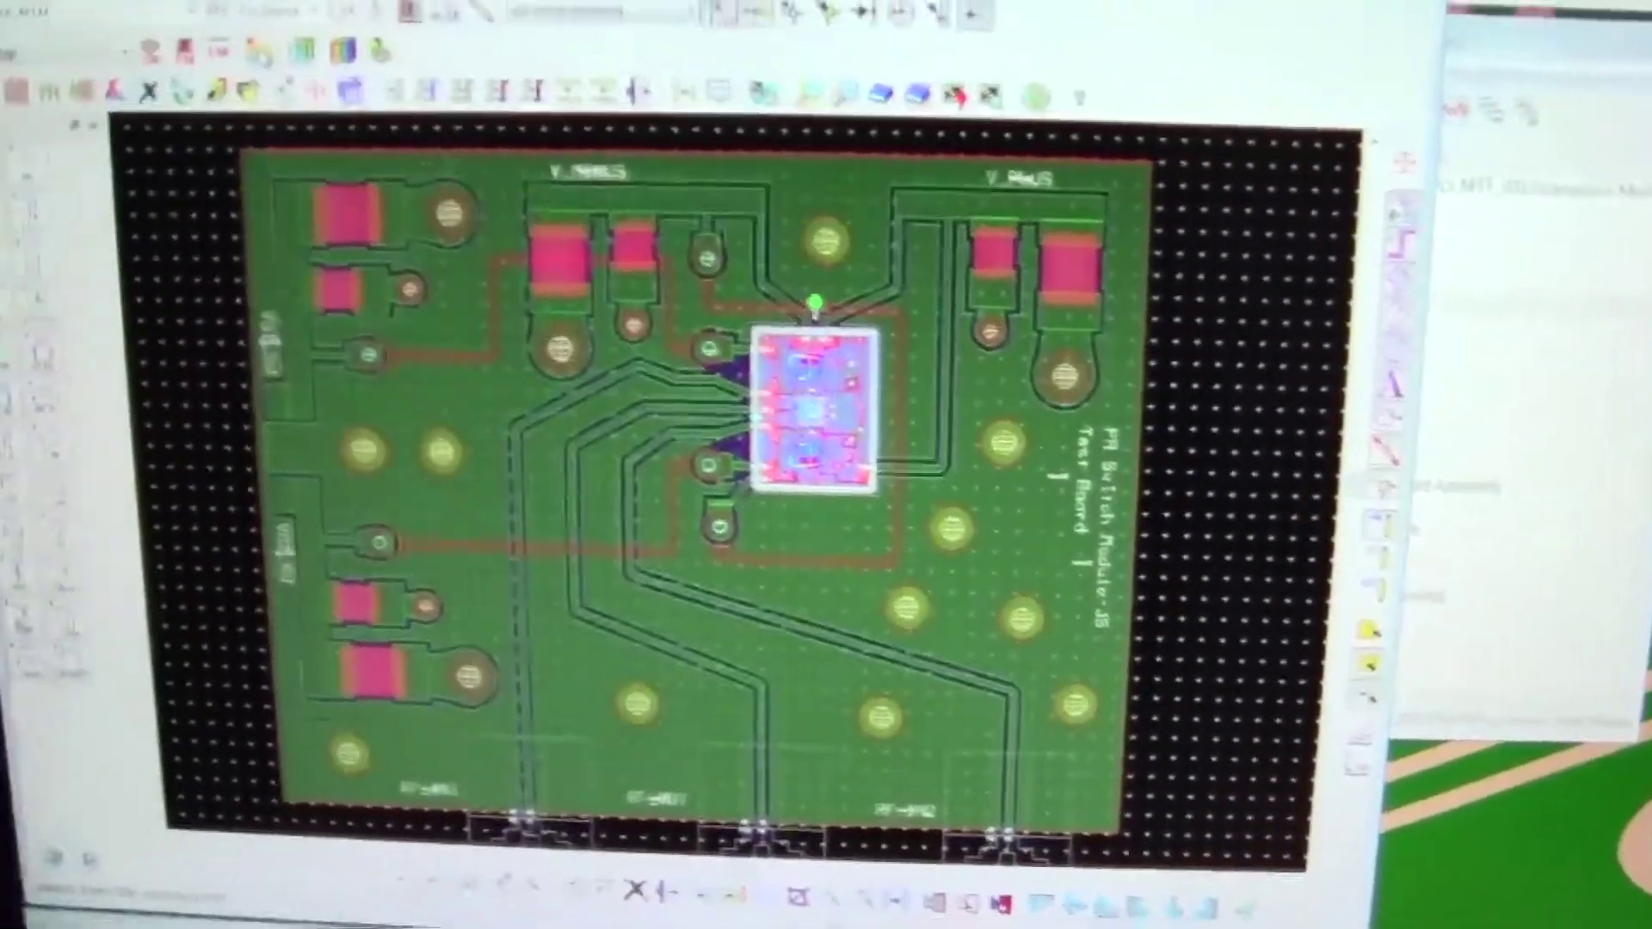
Open the Substrate editor showing the board stackup with PA and Switch nested substrates
{"action": "left_click", "coordinate": [316, 94]}
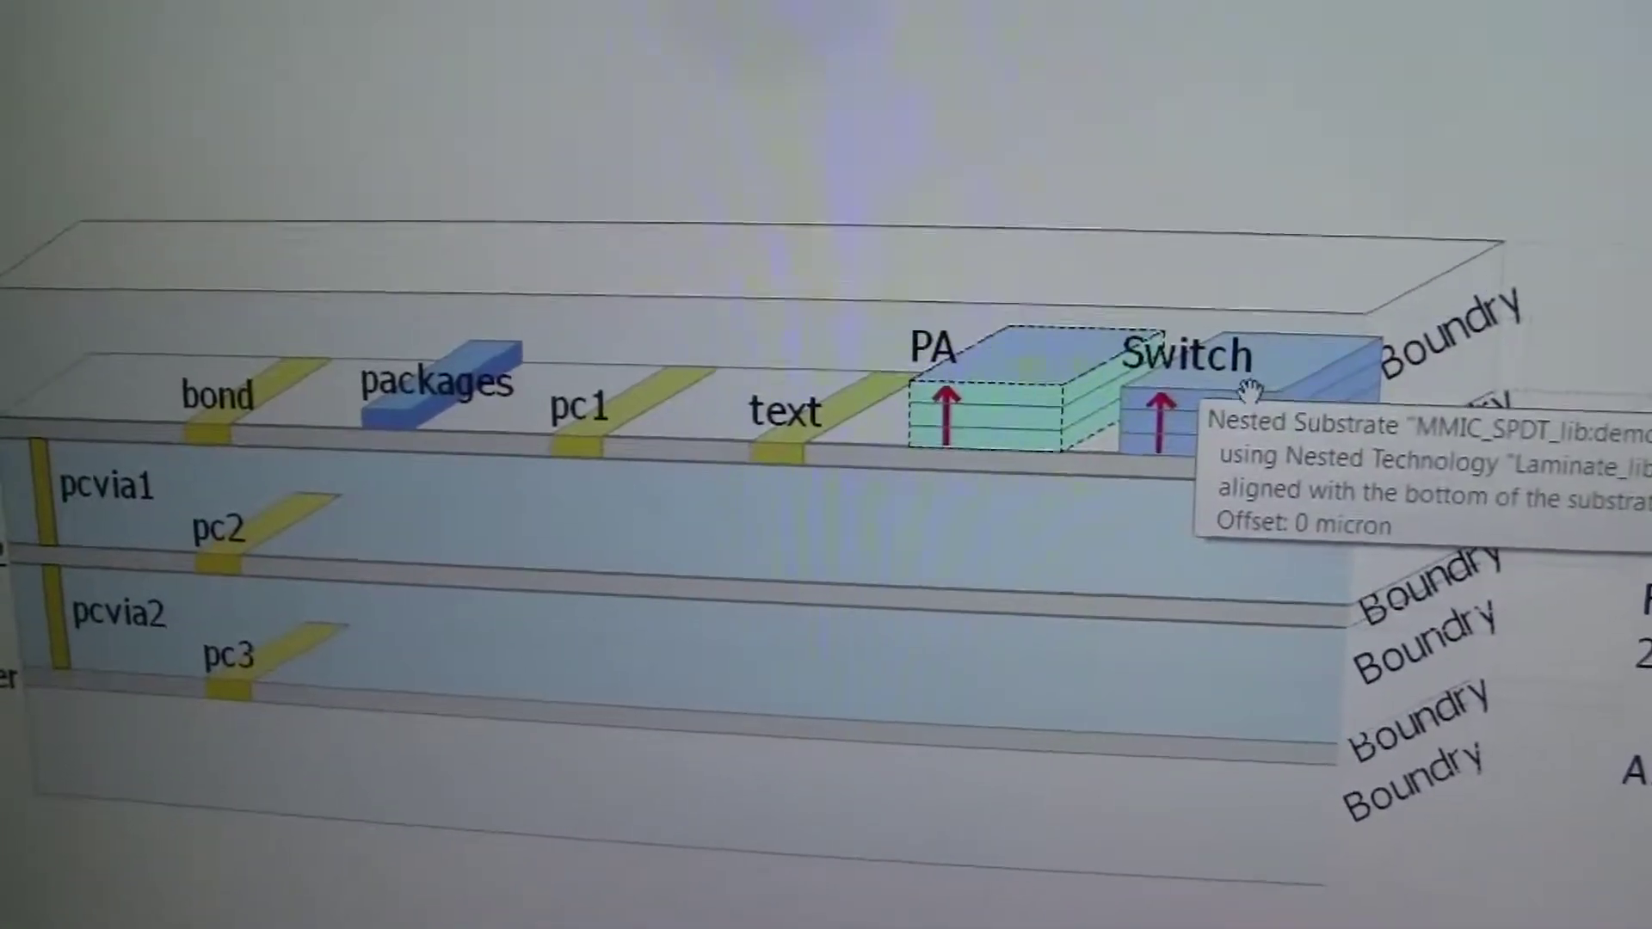
{"action": "mouse_move", "coordinate": [1008, 392]}
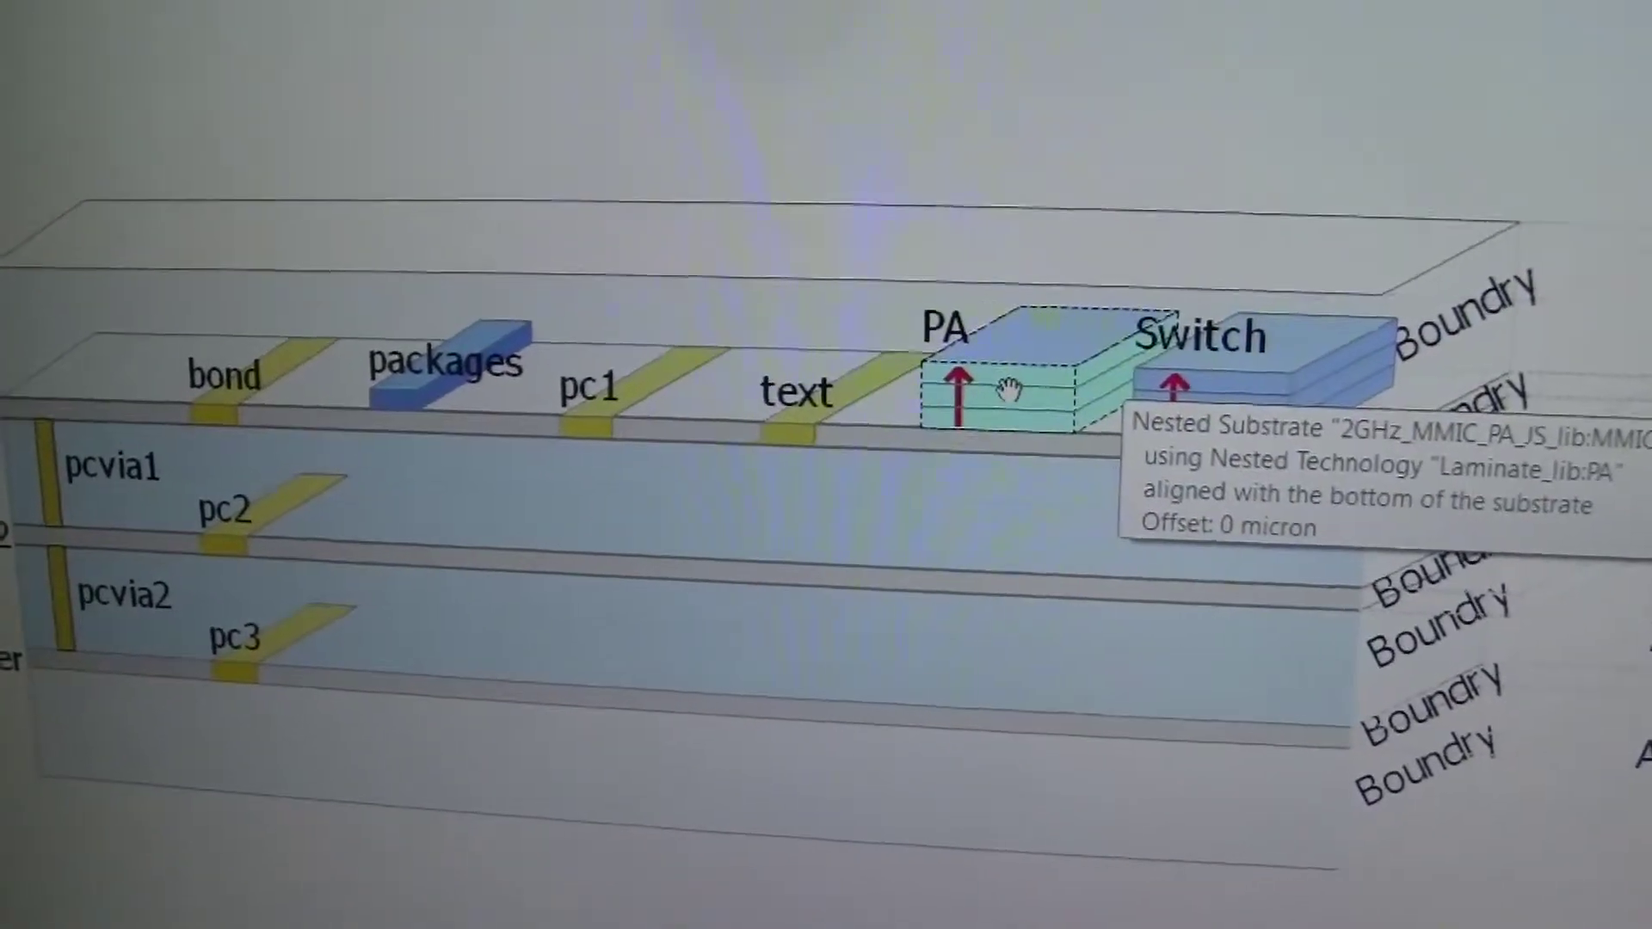
Open the PA chip's nested GaAs substrate stackup to review its layers
{"action": "double_click", "coordinate": [1008, 392]}
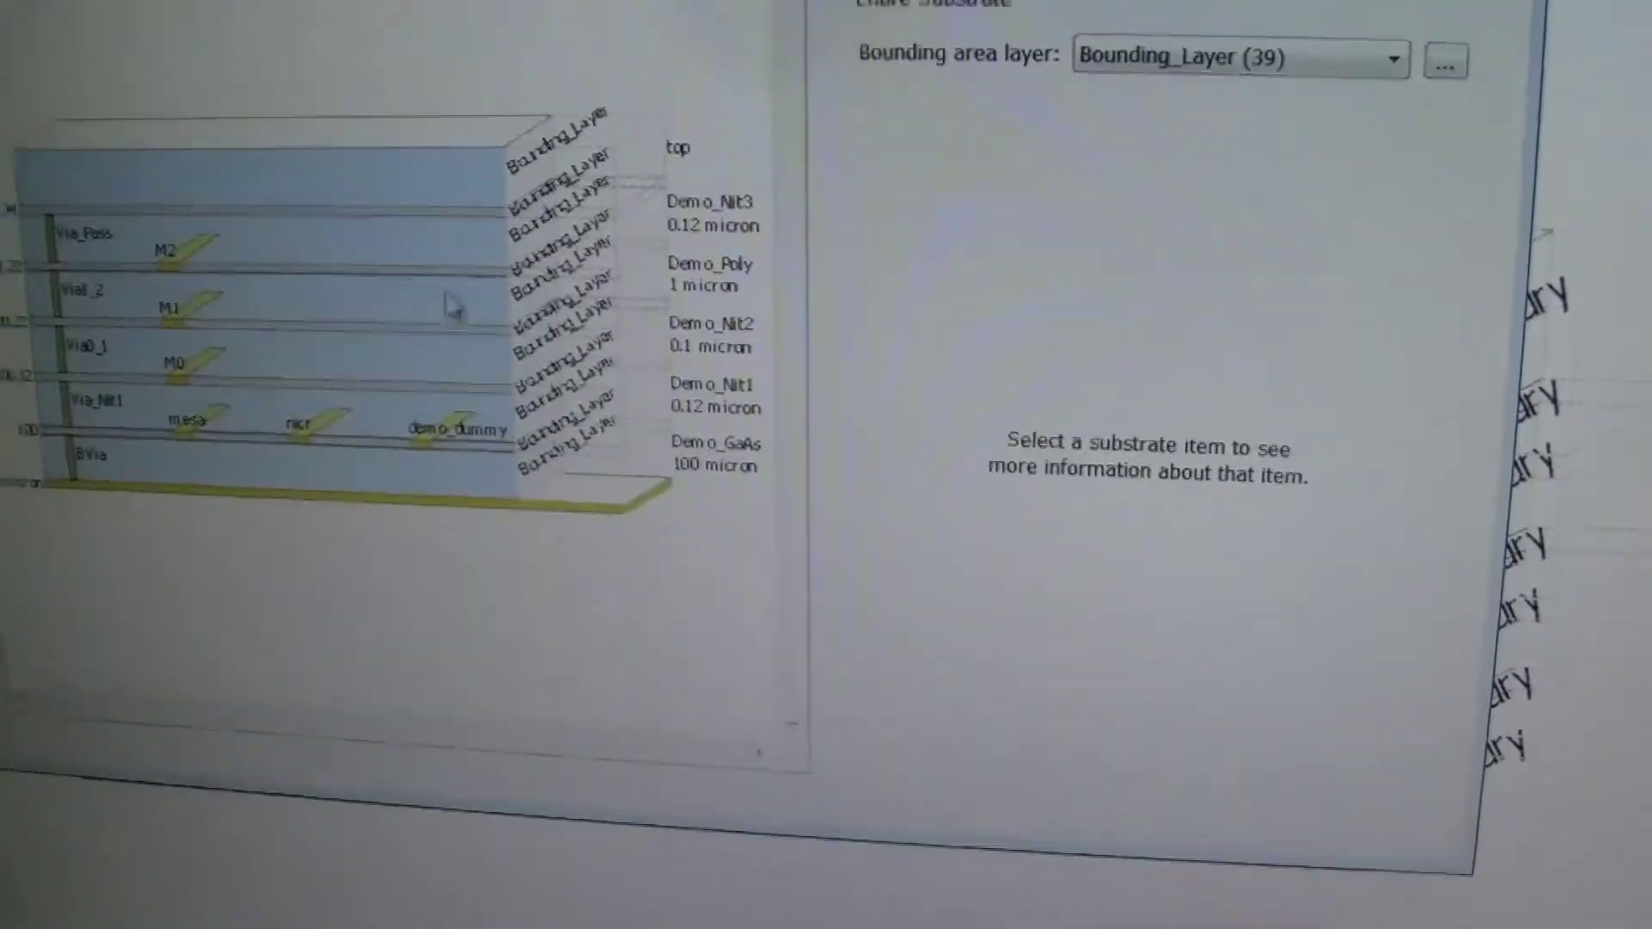